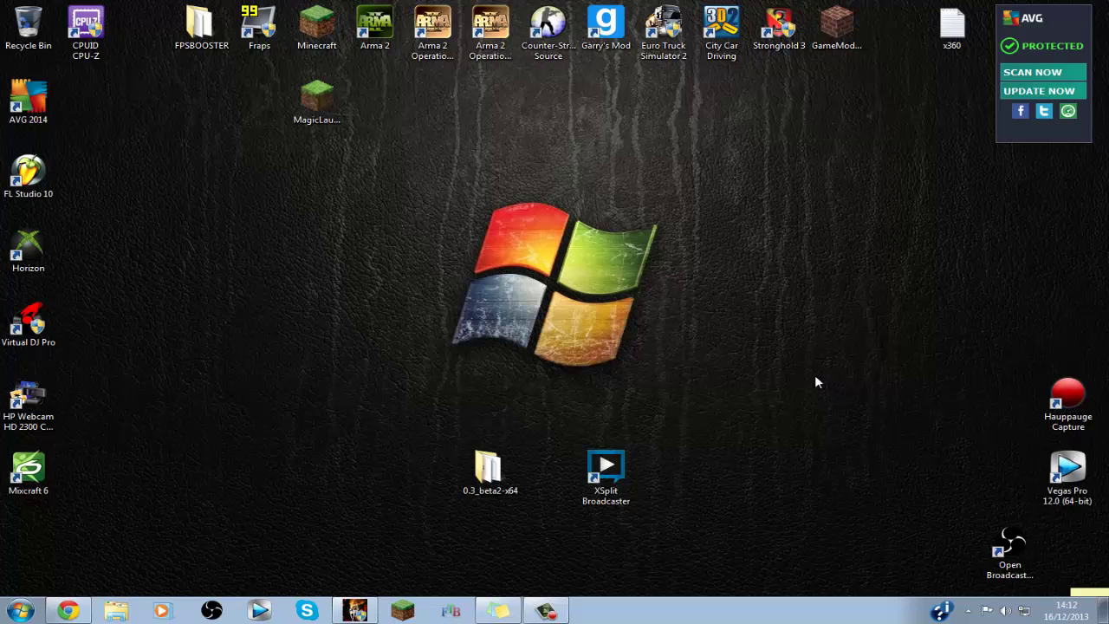
# Show the TCPRelay 0.3 beta 2 download page and check in the Control Panel's System information whether Windows is 32-bit or 64-bit.
pyautogui.click(67, 611)
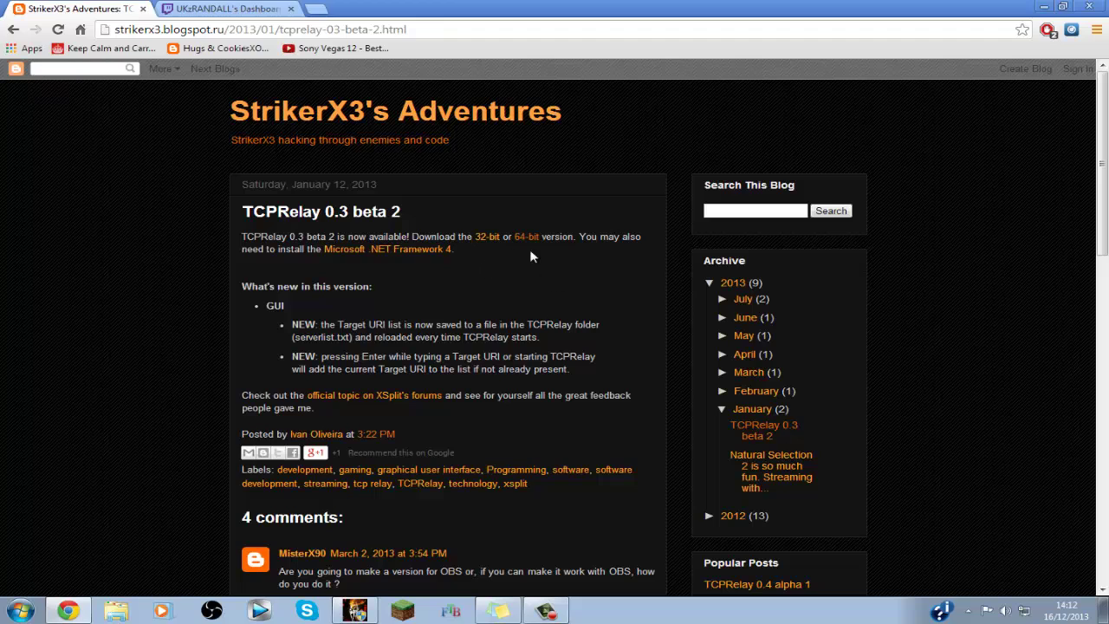
pyautogui.click(19, 611)
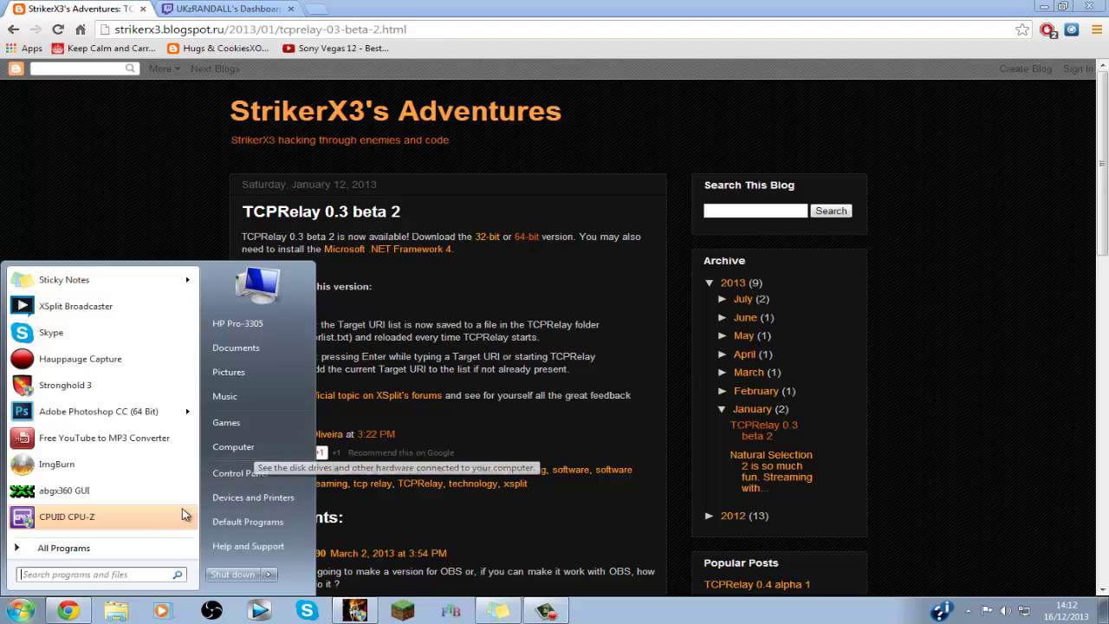
pyautogui.click(240, 473)
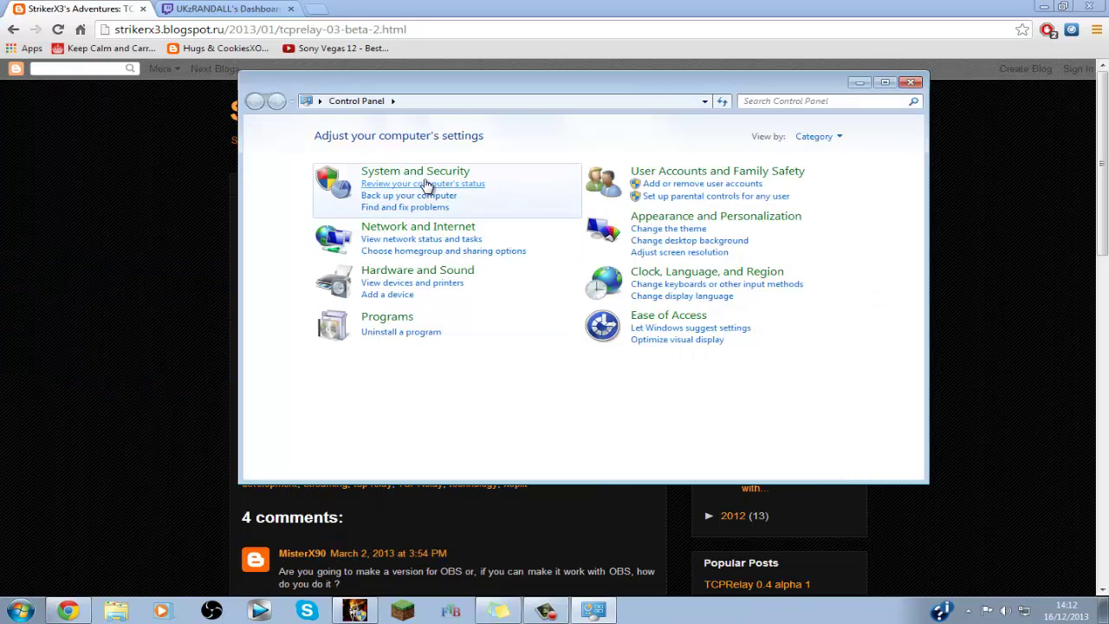
pyautogui.click(425, 173)
pyautogui.click(464, 213)
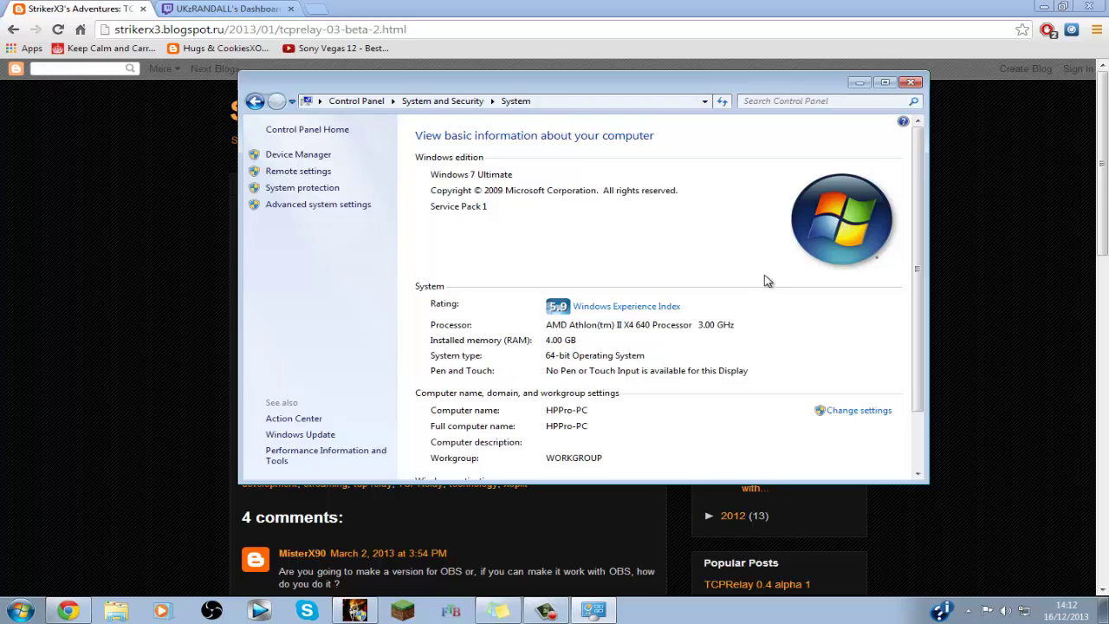
pyautogui.click(910, 82)
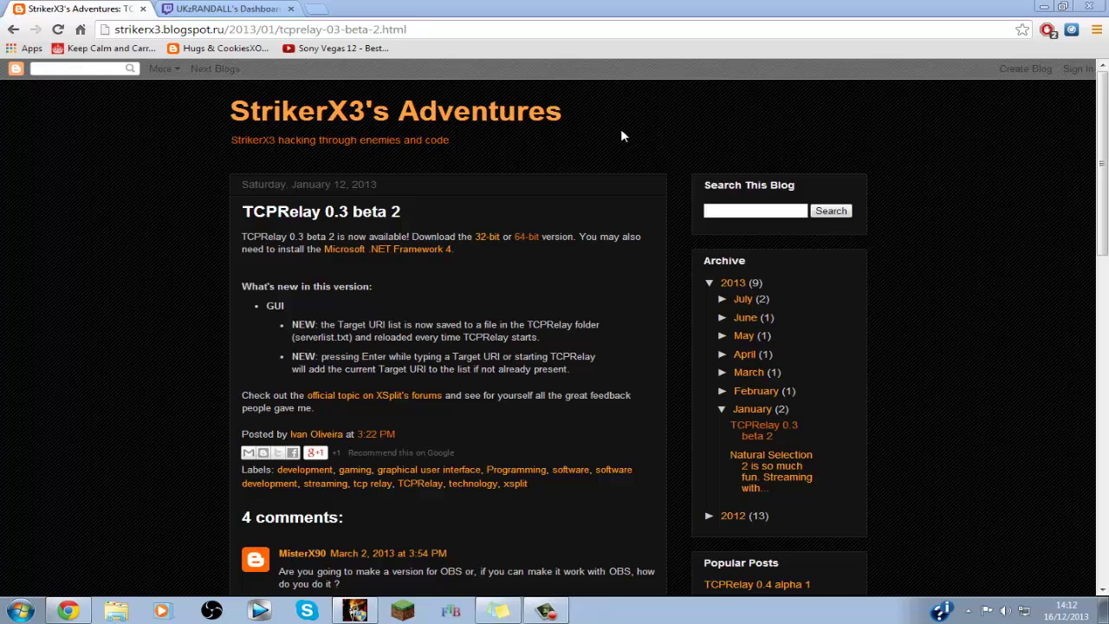
# Run TCPRelay from the 0.3_beta2-x64 desktop folder, allow it to start, and move its window to the desktop's lower-left area.
pyautogui.click(1044, 7)
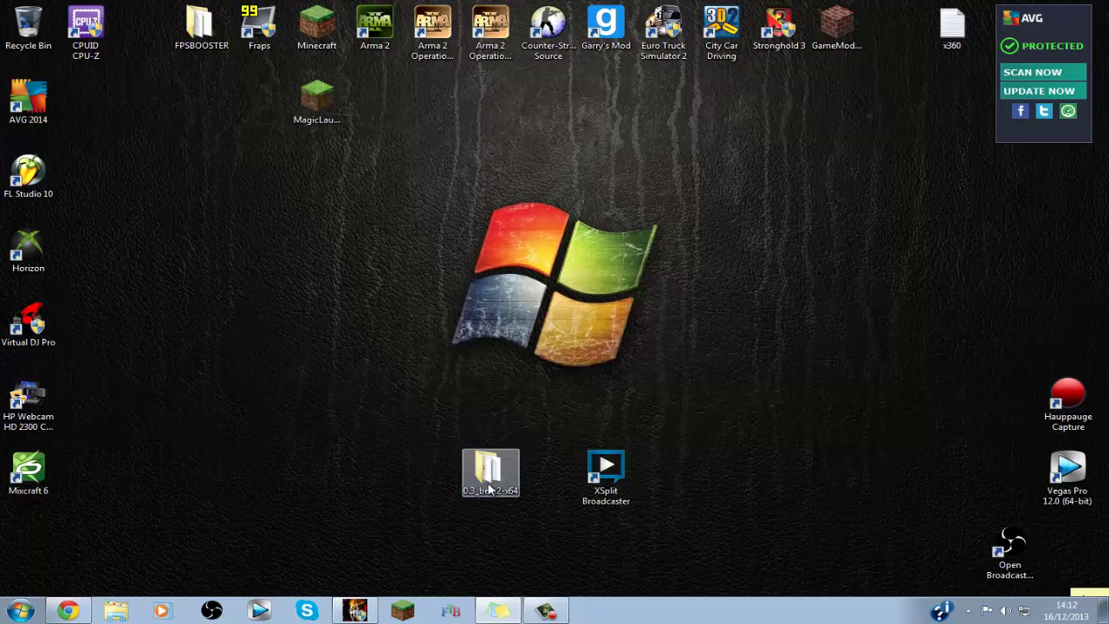
pyautogui.doubleClick(490, 487)
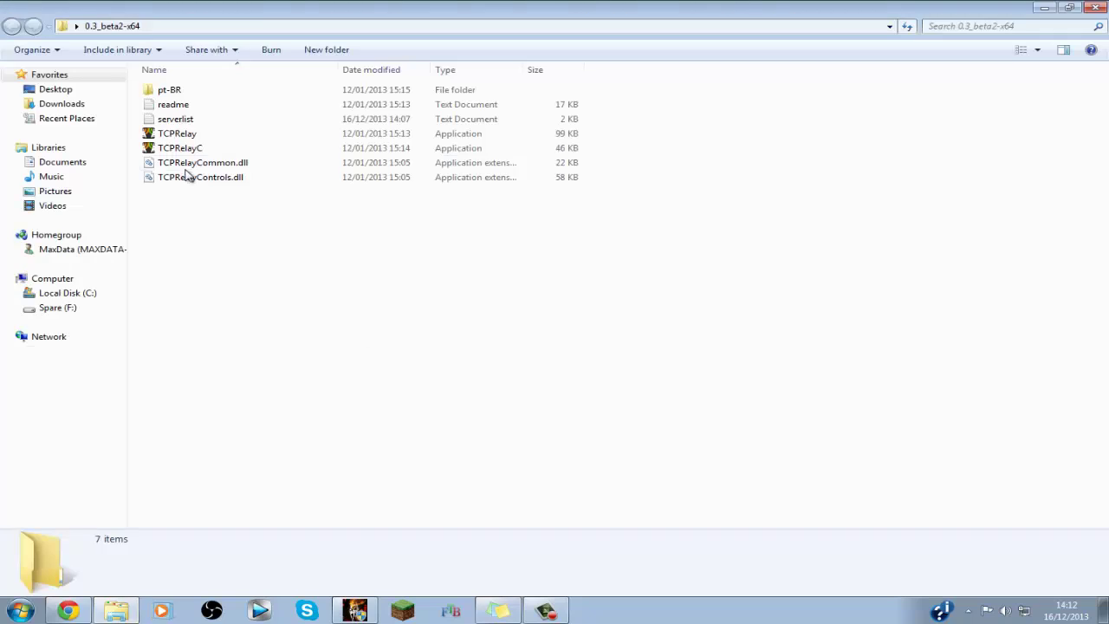
pyautogui.doubleClick(173, 136)
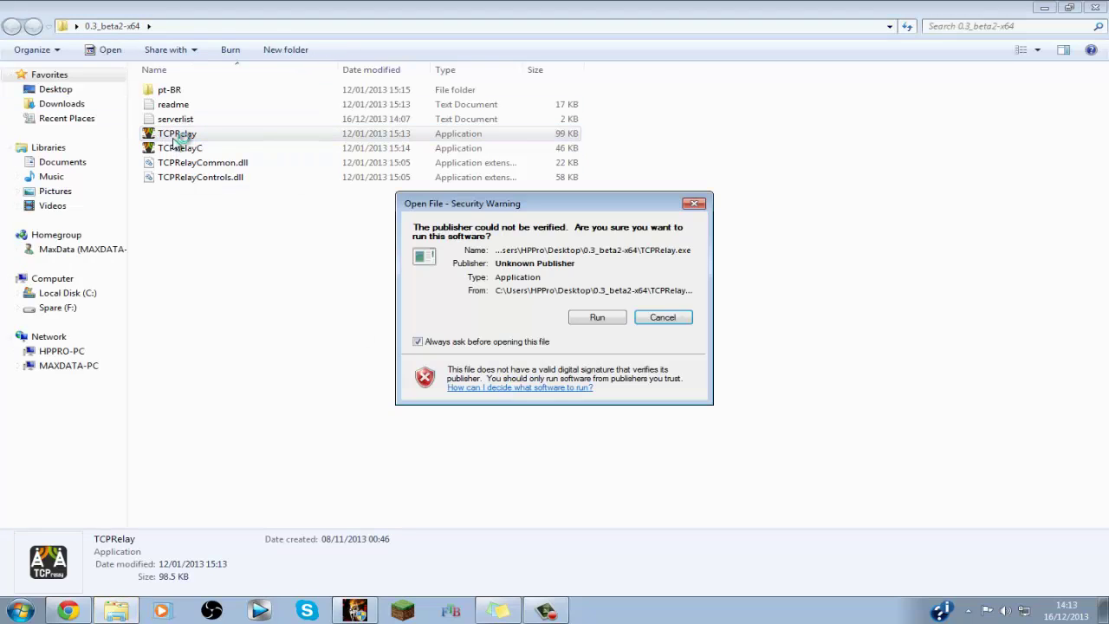
pyautogui.click(572, 318)
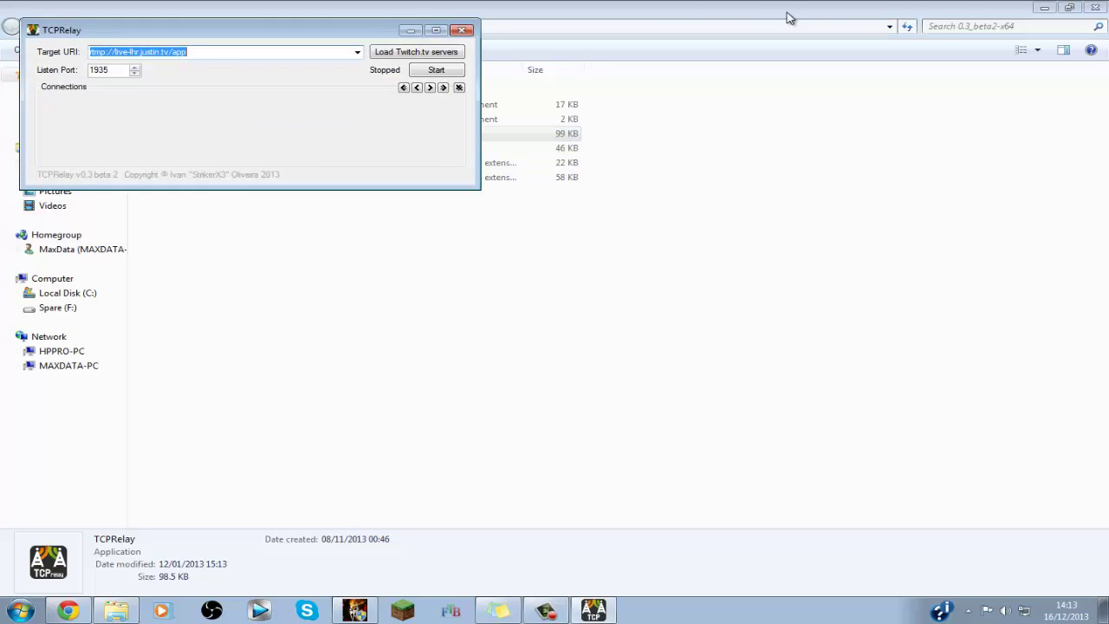
pyautogui.click(1045, 7)
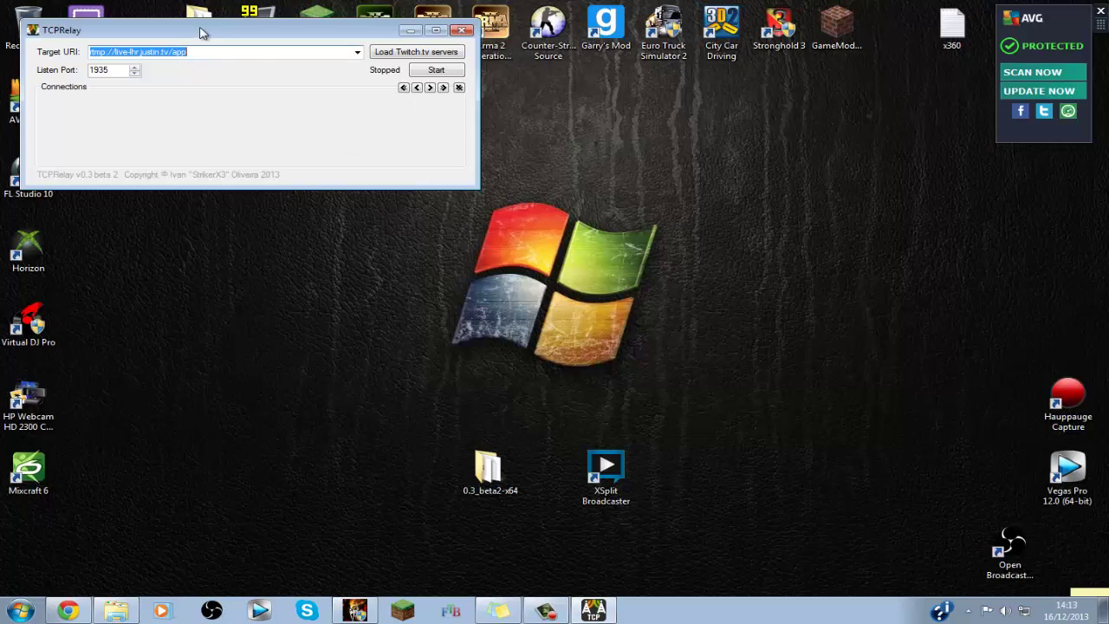
pyautogui.moveTo(201, 33); pyautogui.dragTo(177, 441)
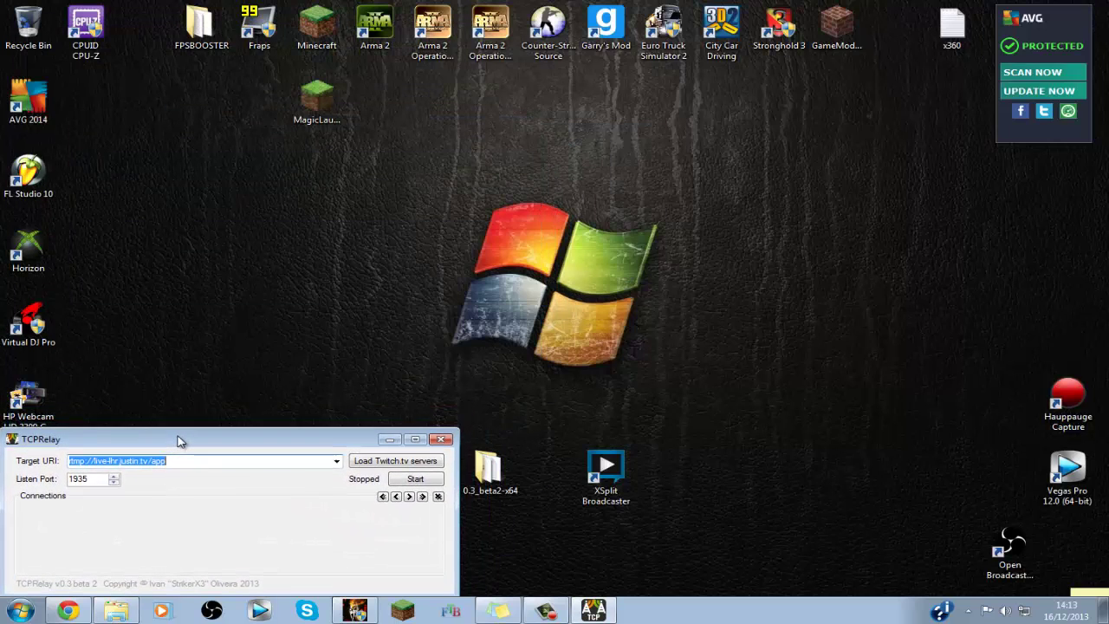
# Review the available streaming servers in TCPRelay's Target URI list without changing the selected one.
pyautogui.click(197, 414)
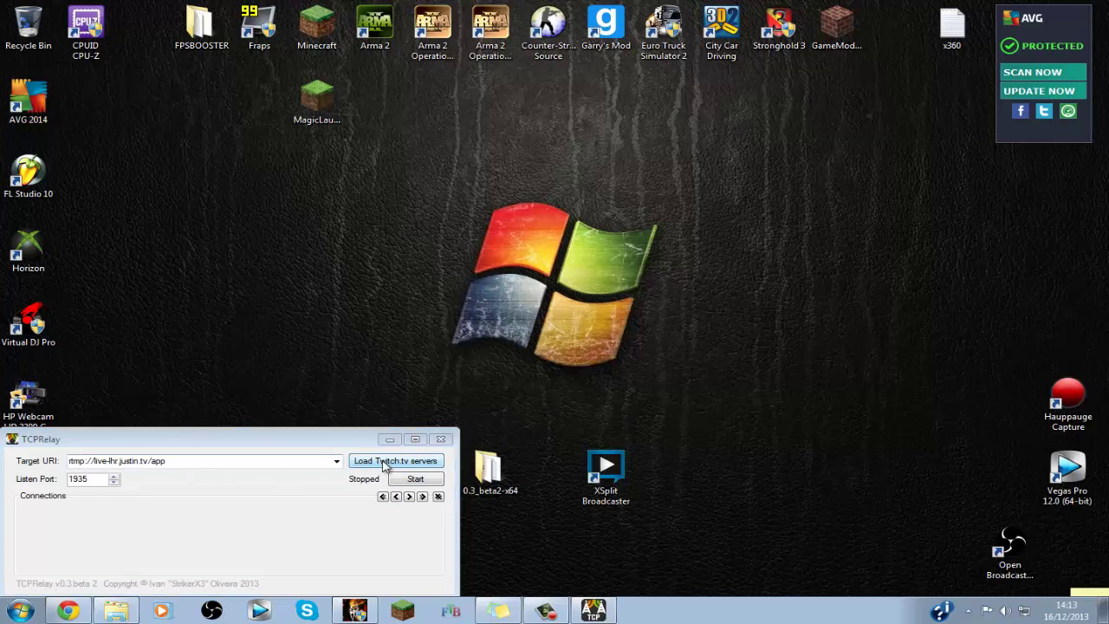
pyautogui.click(331, 461)
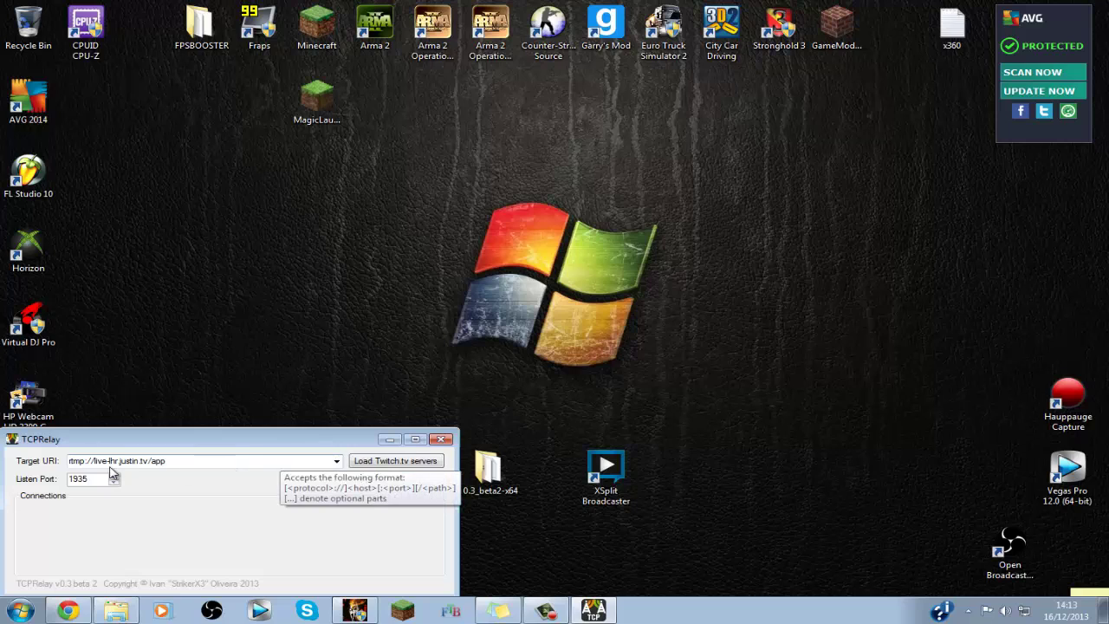
pyautogui.click(336, 462)
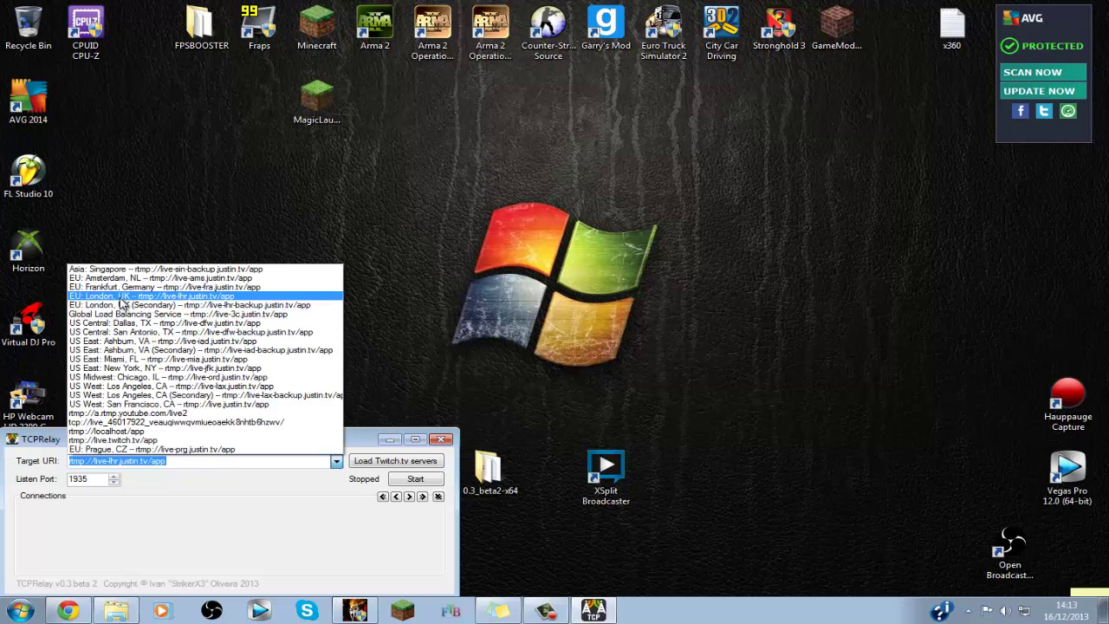
pyautogui.click(406, 285)
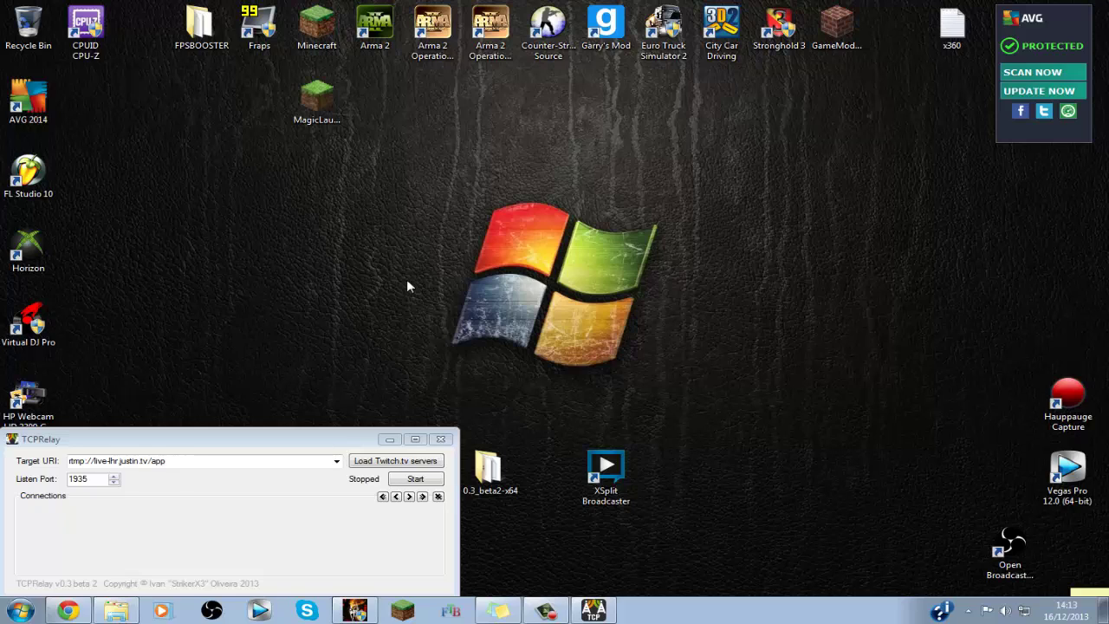
# Launch XSplit Broadcaster from the desktop and view its list of broadcast channels.
pyautogui.doubleClick(606, 468)
pyautogui.click(600, 317)
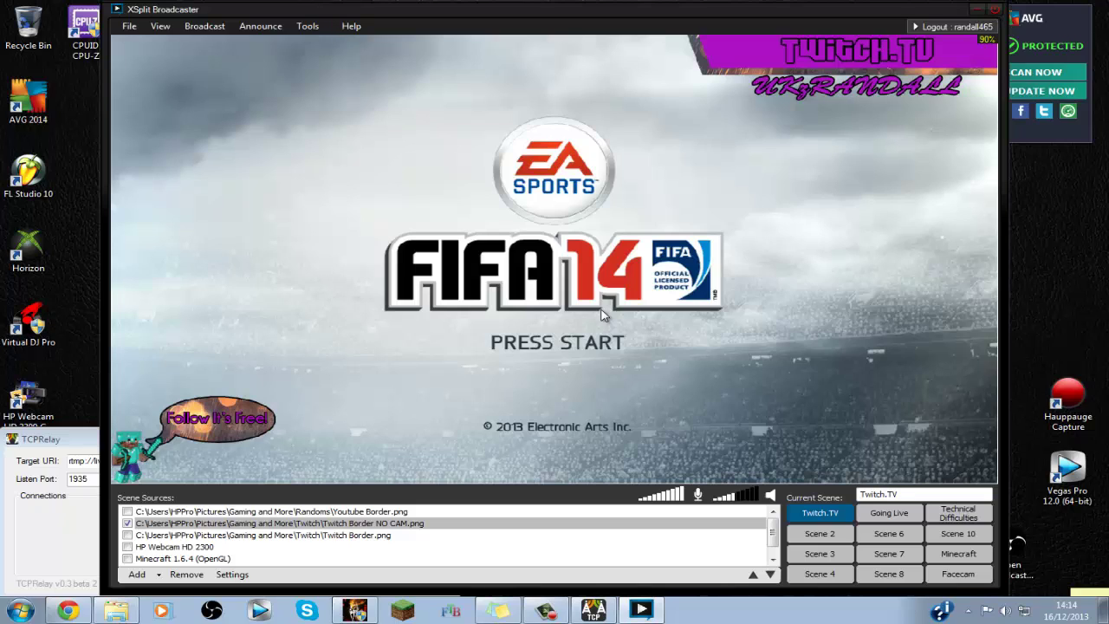
pyautogui.click(211, 27)
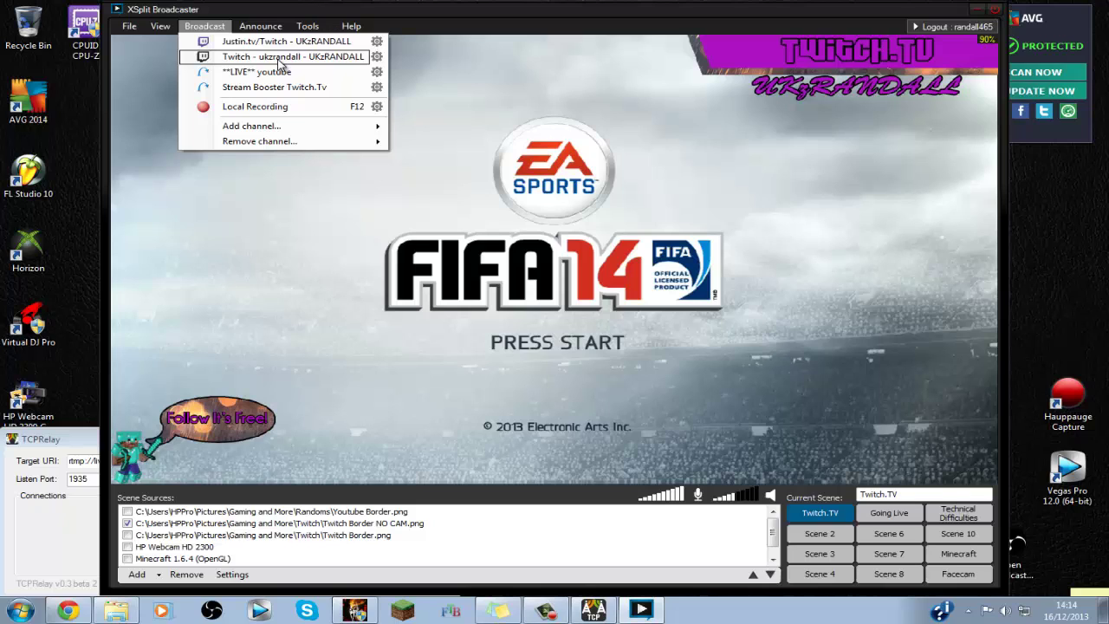
# Start the relay in TCPRelay with target rtmp://live-lhr.justin.tv/app and listen port 1935, and return to XSplit Broadcaster.
pyautogui.click(26, 546)
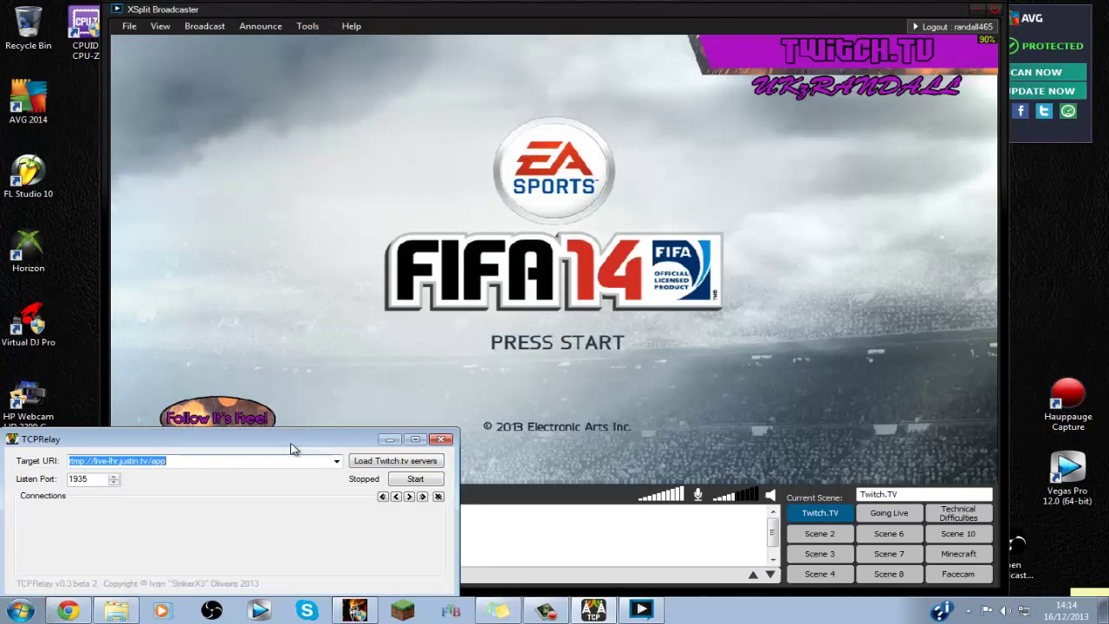
pyautogui.click(416, 479)
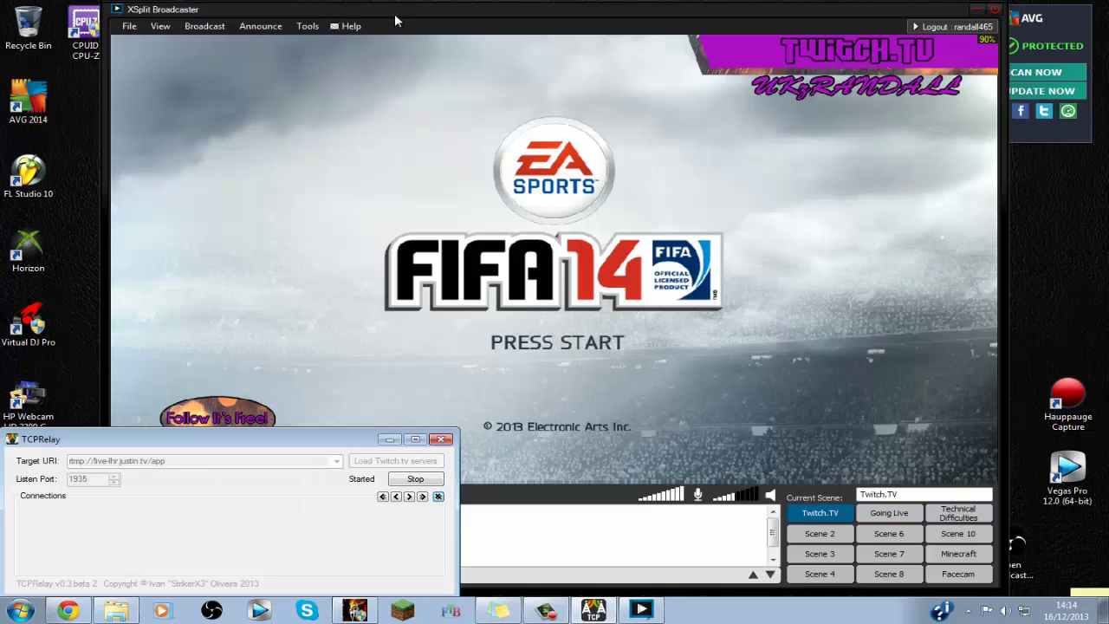
pyautogui.click(389, 136)
pyautogui.click(58, 467)
pyautogui.click(417, 15)
# Run a bandwidth test from the Twitch channel's properties in XSplit, and close the test and the properties without saving.
pyautogui.click(205, 26)
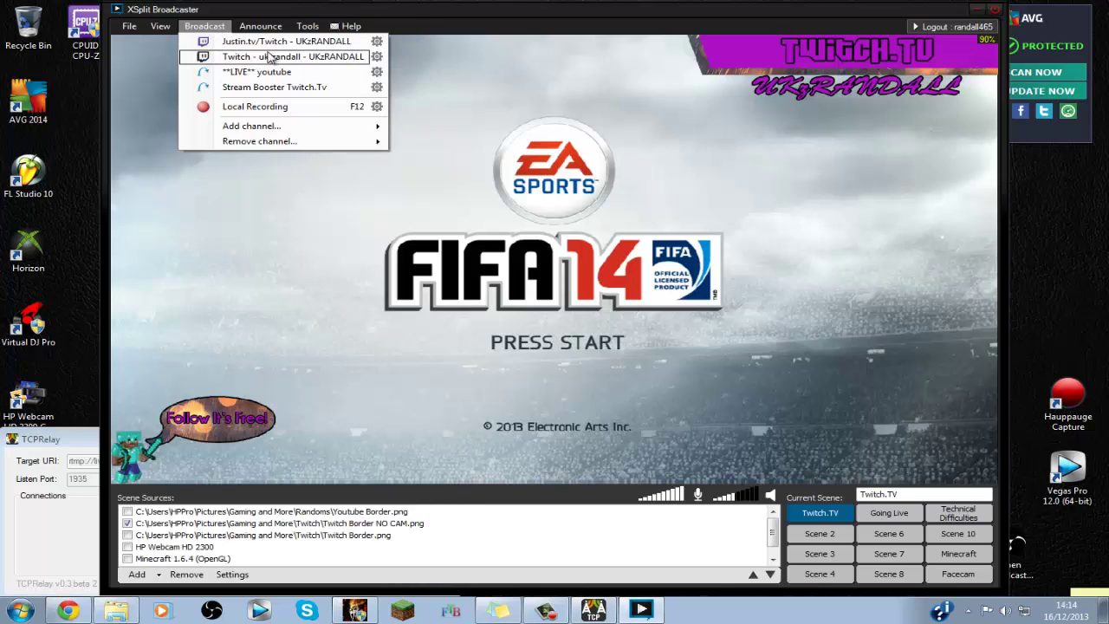
pyautogui.click(376, 56)
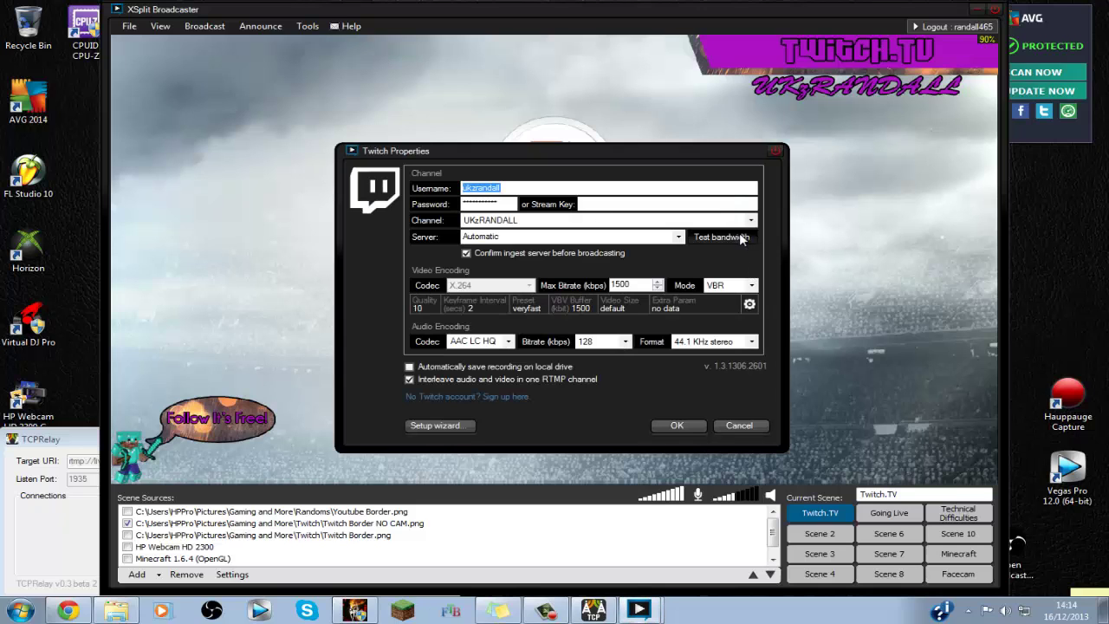
pyautogui.click(741, 235)
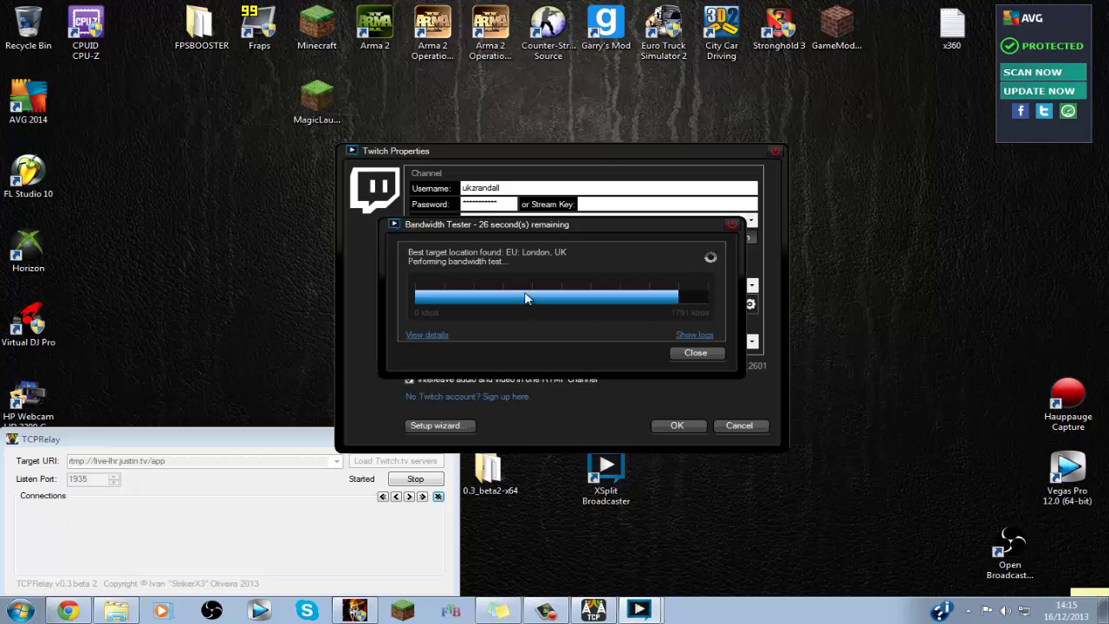
pyautogui.click(694, 354)
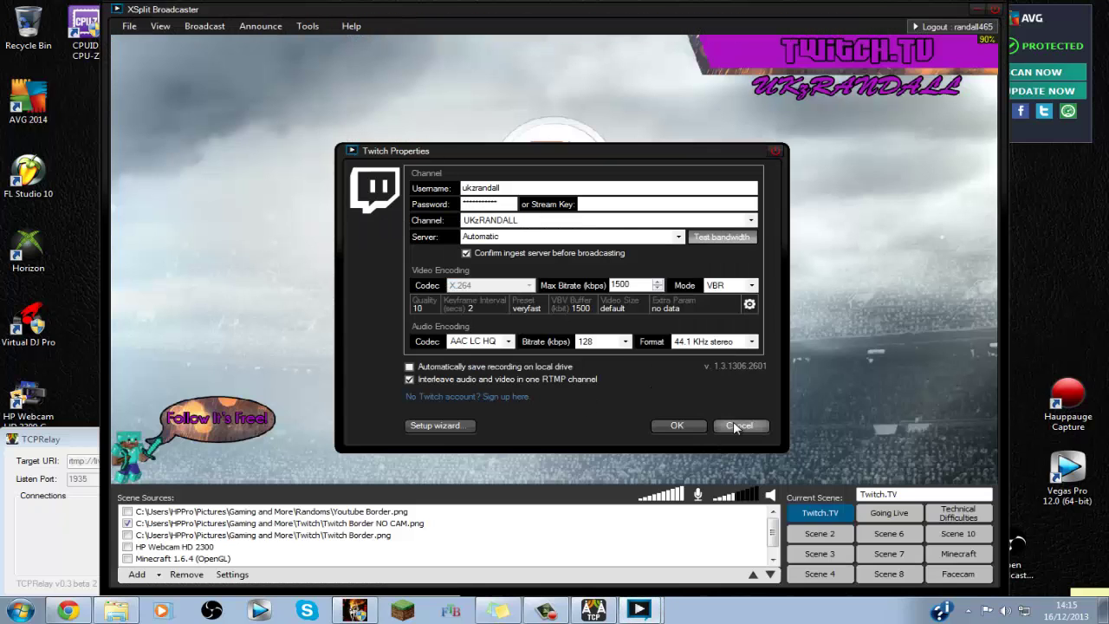
pyautogui.click(735, 427)
pyautogui.click(208, 27)
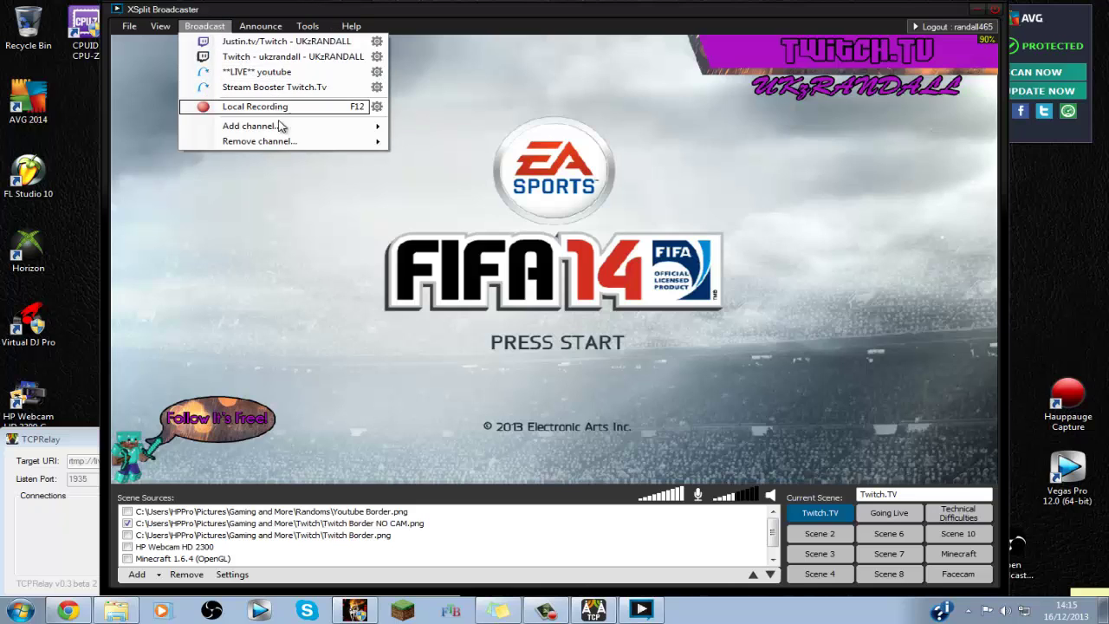
pyautogui.moveTo(280, 128)
pyautogui.click(475, 130)
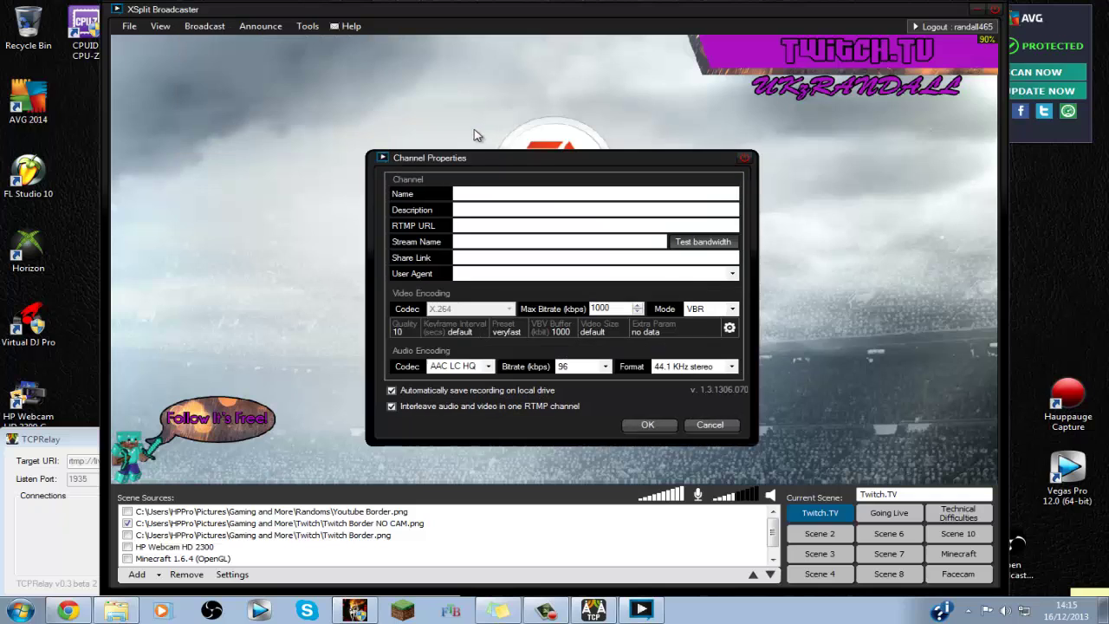
pyautogui.click(709, 419)
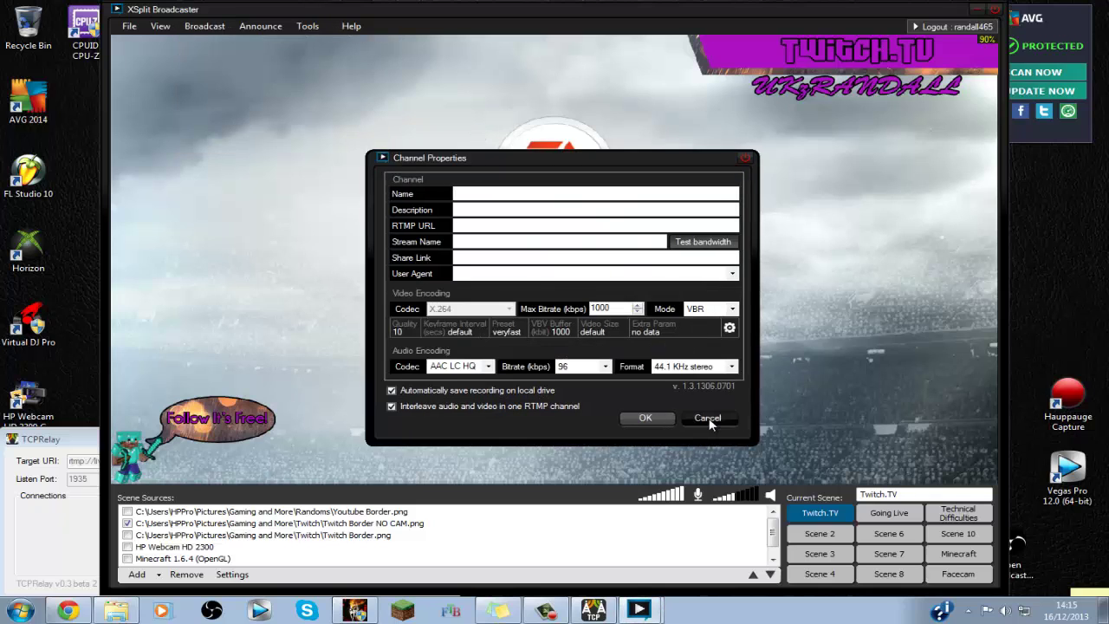
# Open the properties of the existing Stream Booster Twitch.Tv broadcast channel.
pyautogui.click(215, 27)
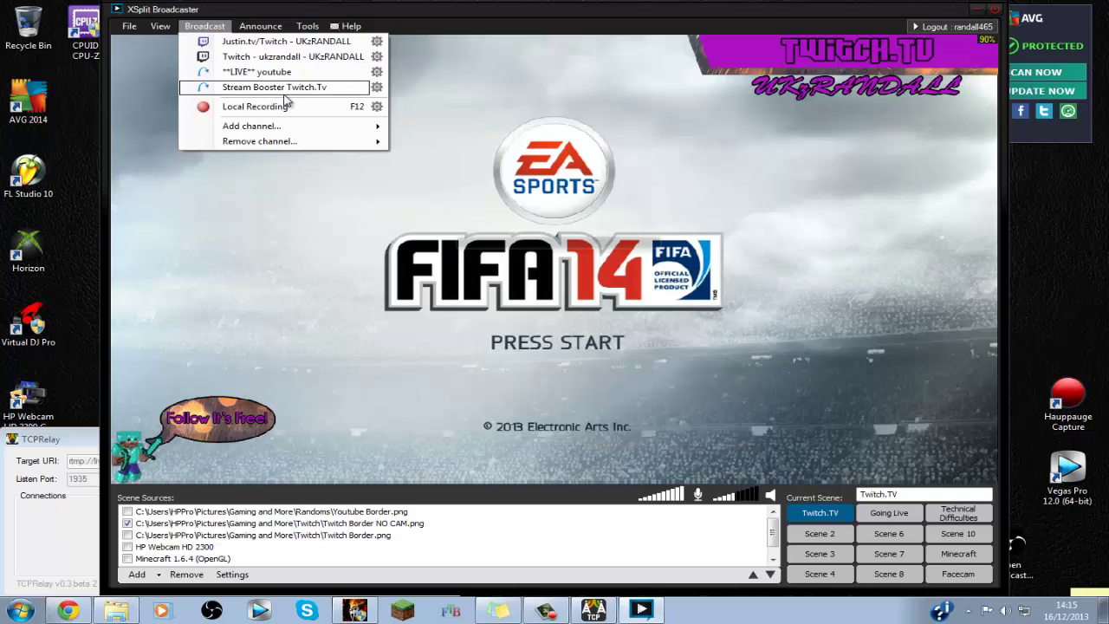
pyautogui.click(377, 88)
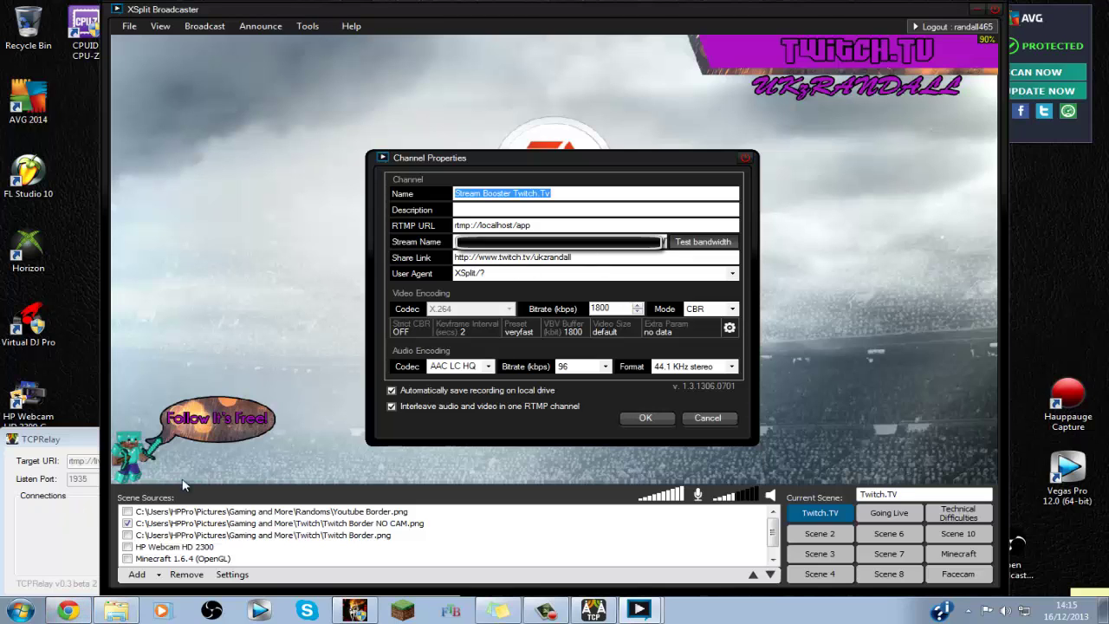
# Switch to the Twitch dashboard in Chrome, reveal the channel's stream key, and highlight it to point it out.
pyautogui.click(68, 611)
pyautogui.click(224, 8)
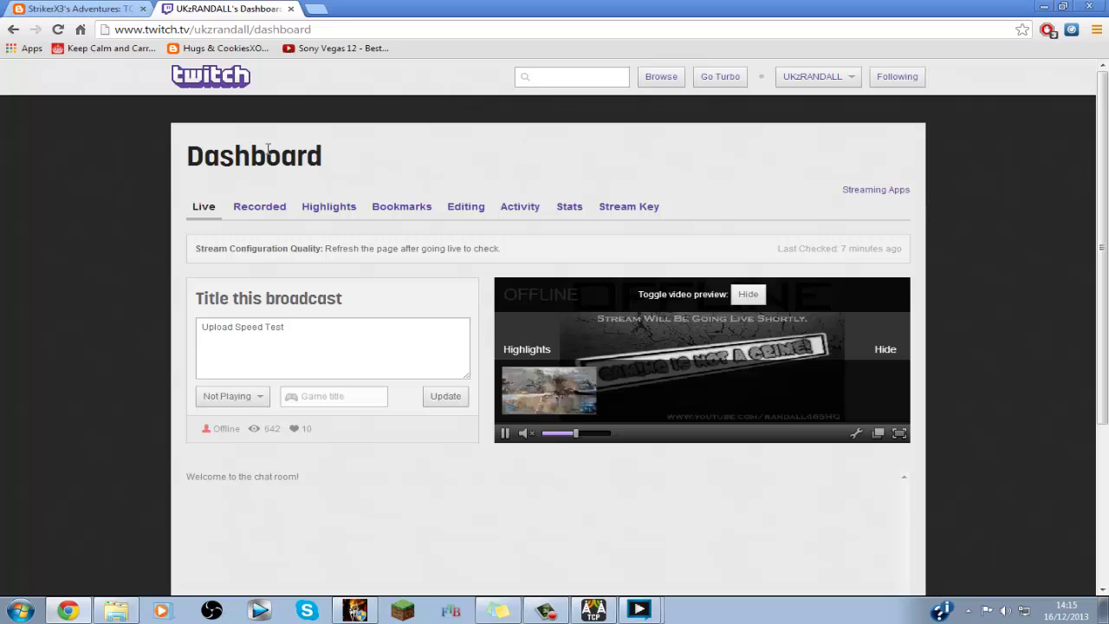
pyautogui.click(649, 216)
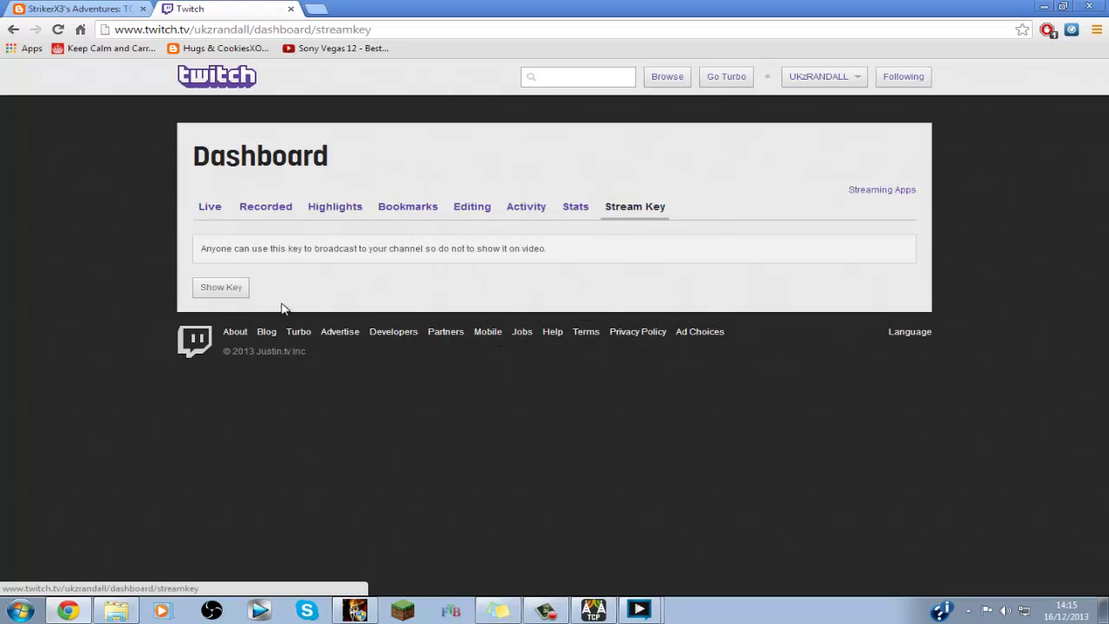
pyautogui.click(217, 286)
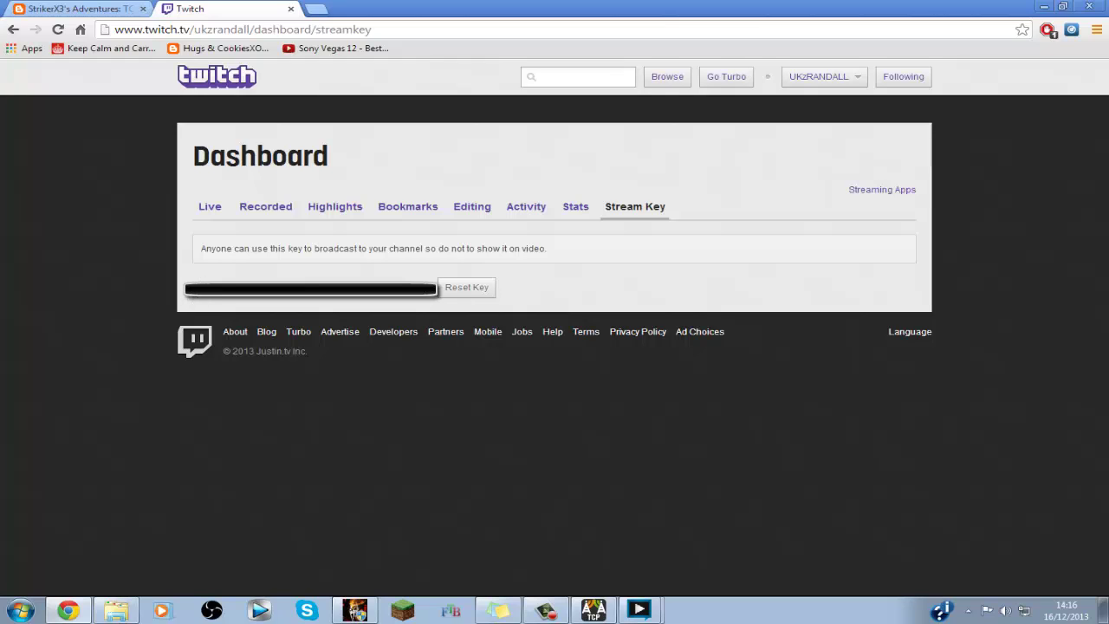
pyautogui.moveTo(192, 284); pyautogui.dragTo(435, 285)
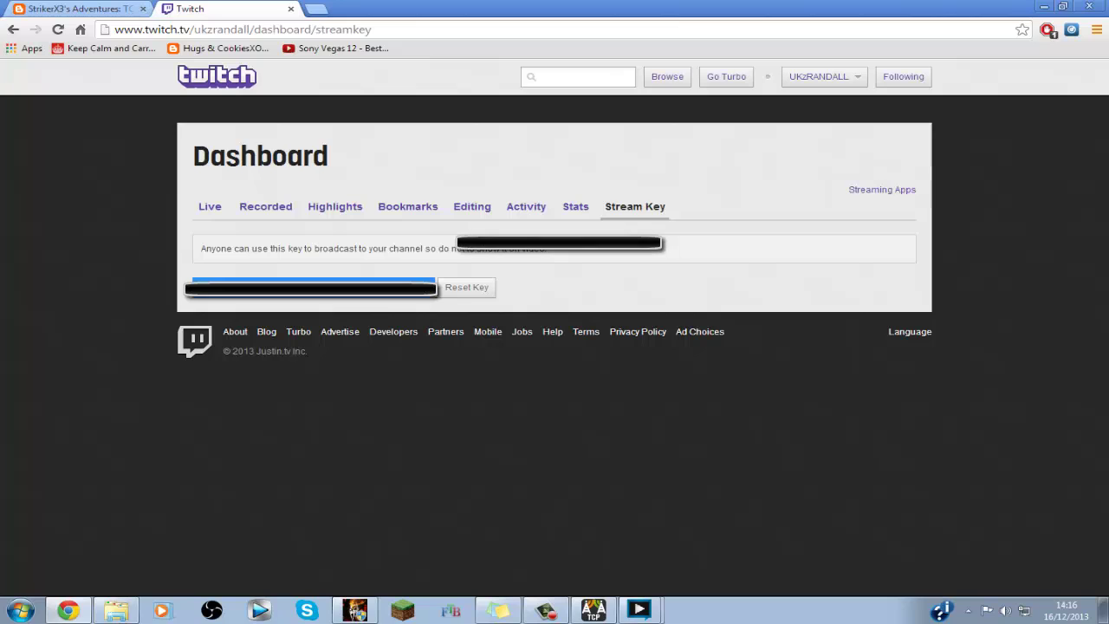
pyautogui.click(428, 310)
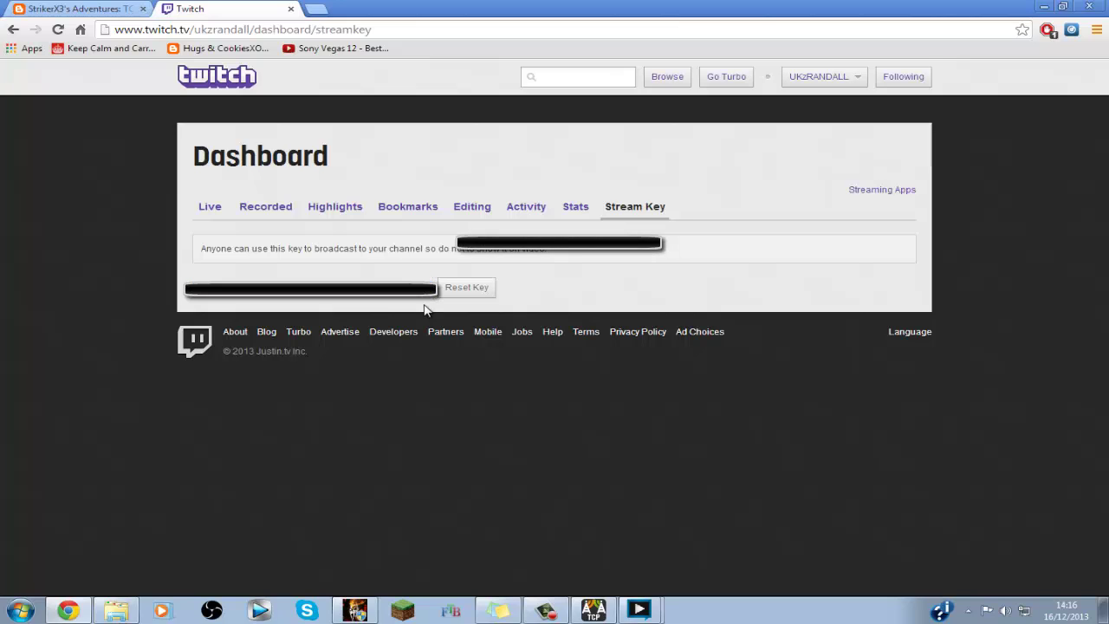
# Open the account's own channel page on Twitch to find its share link.
pyautogui.rightClick(638, 610)
pyautogui.click(823, 80)
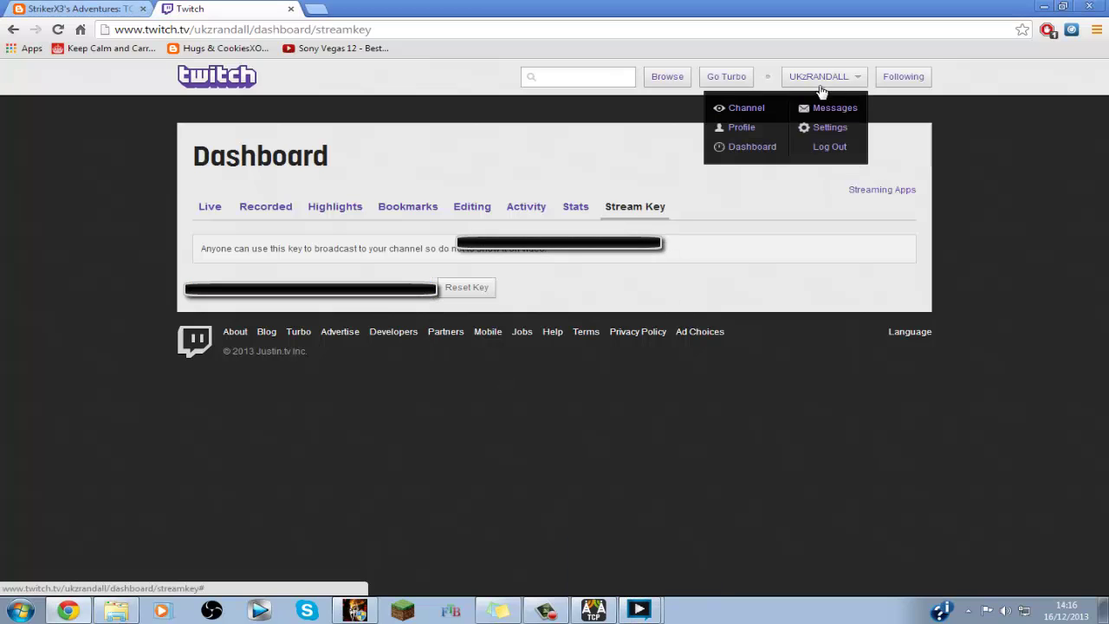
pyautogui.click(745, 109)
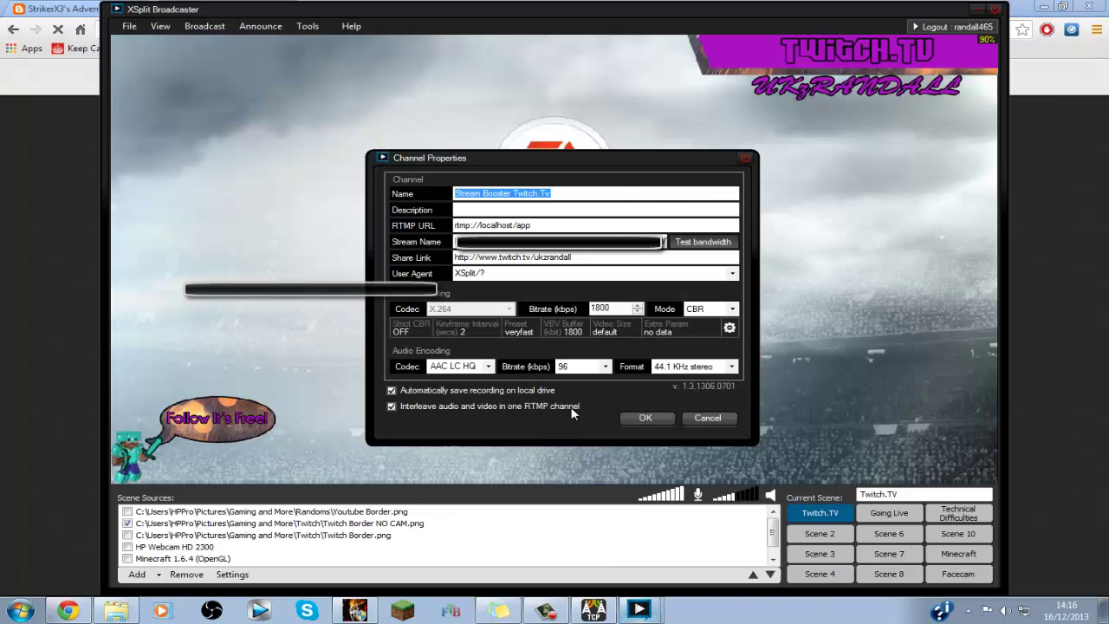
# With the TCPRelay window in view, run a bandwidth test from the Stream Booster Twitch.Tv channel properties in XSplit, and close the test and save the properties.
pyautogui.hotkey('alt', 'Tab')
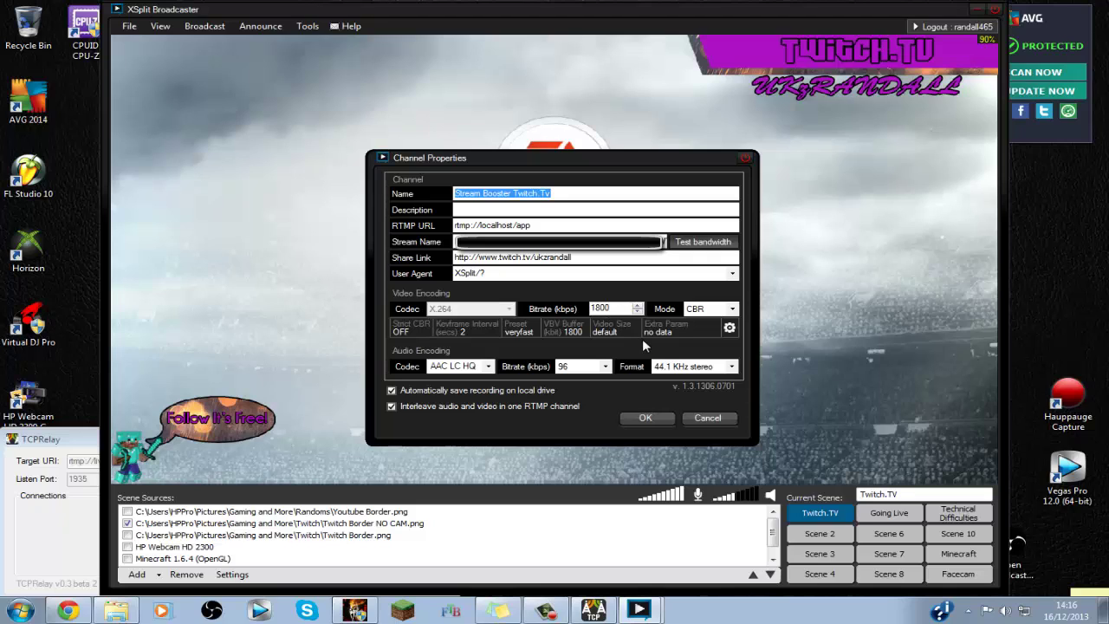
pyautogui.click(97, 531)
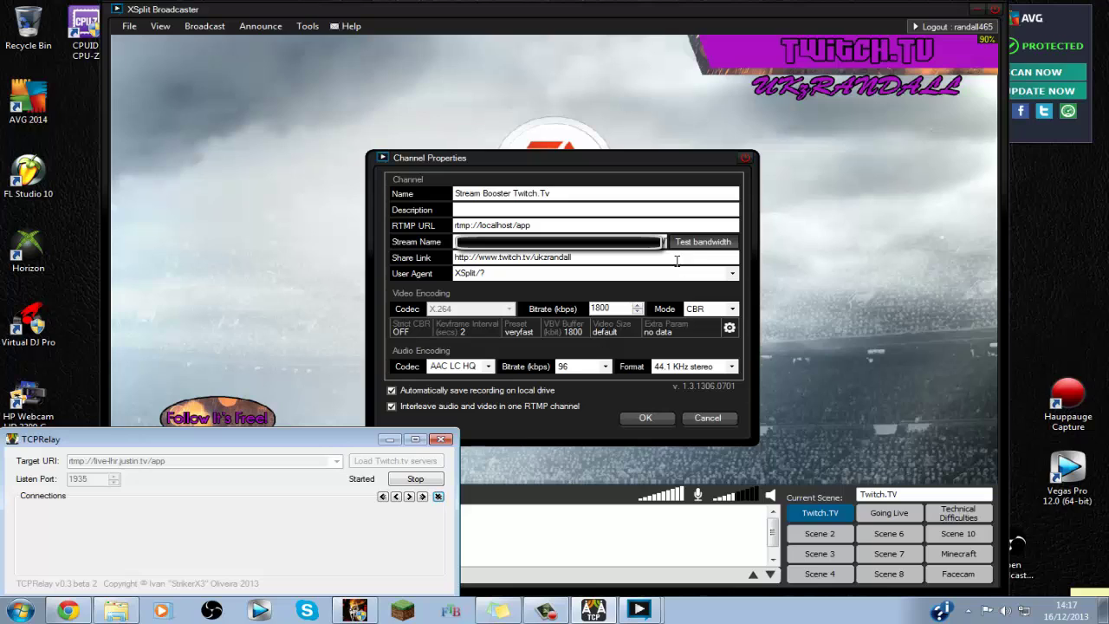
pyautogui.click(698, 244)
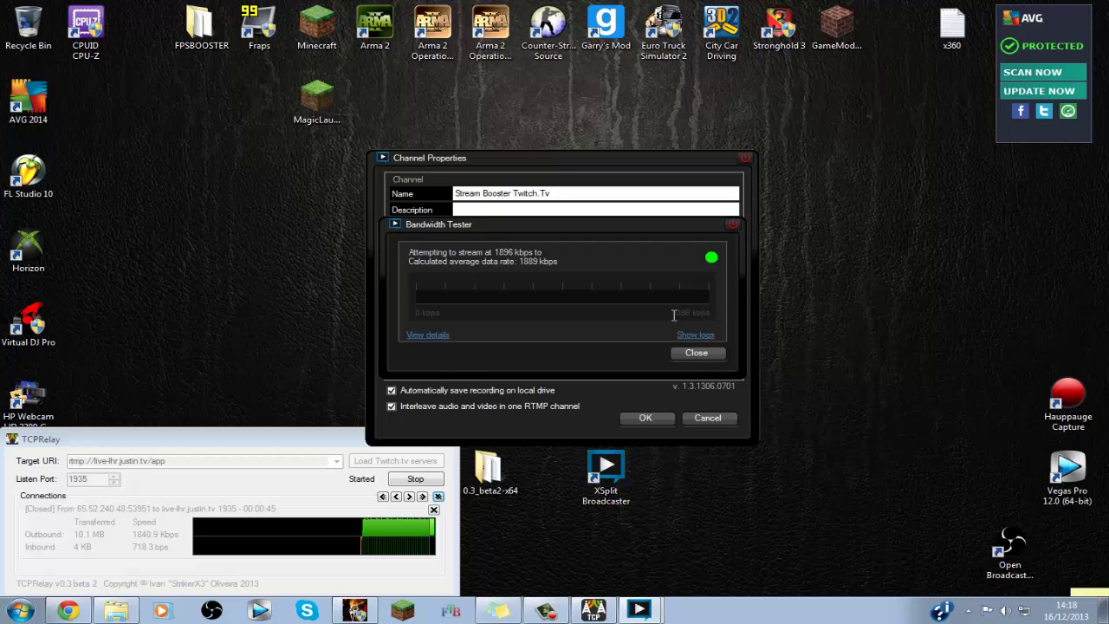
pyautogui.click(706, 353)
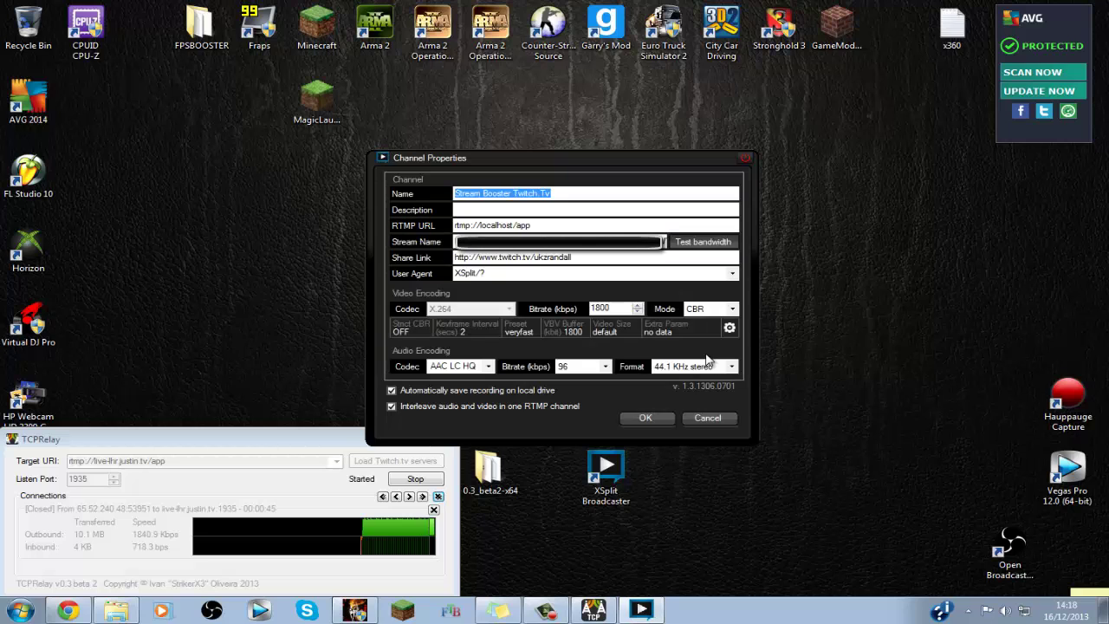
pyautogui.click(650, 418)
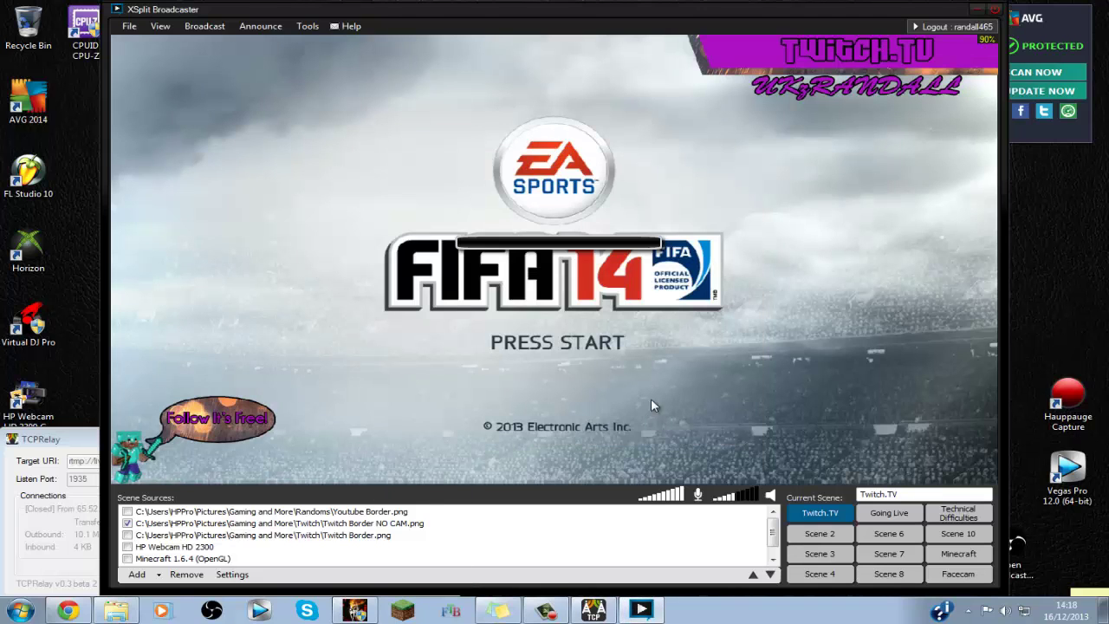
# Bring XSplit in front of the Twitch page in Chrome and start broadcasting on the Stream Booster Twitch.Tv channel.
pyautogui.click(67, 610)
pyautogui.click(607, 612)
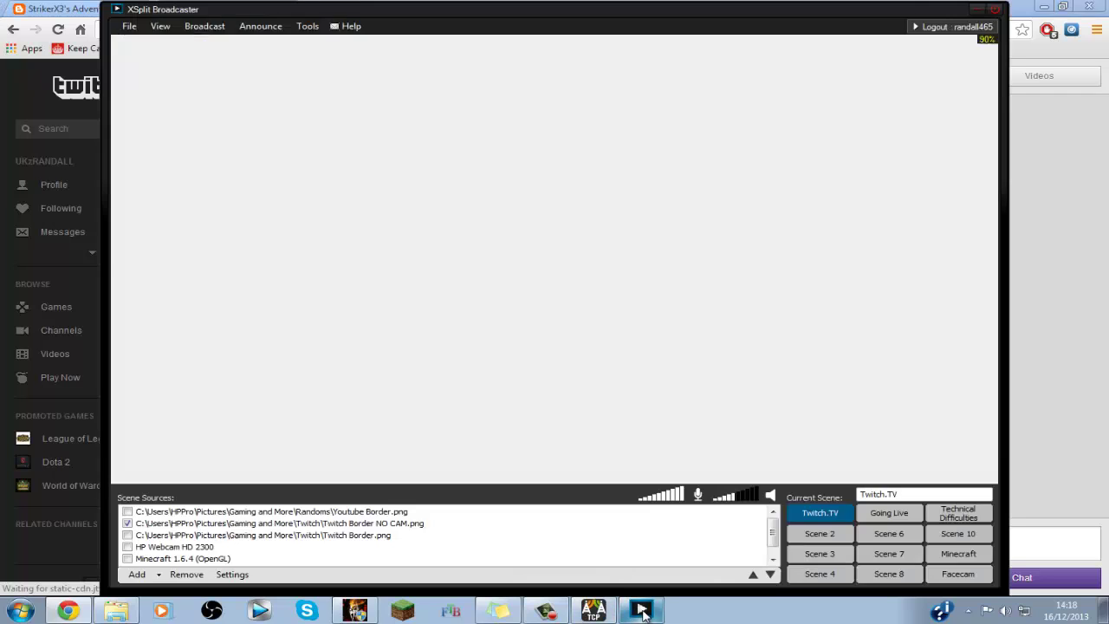
pyautogui.click(205, 25)
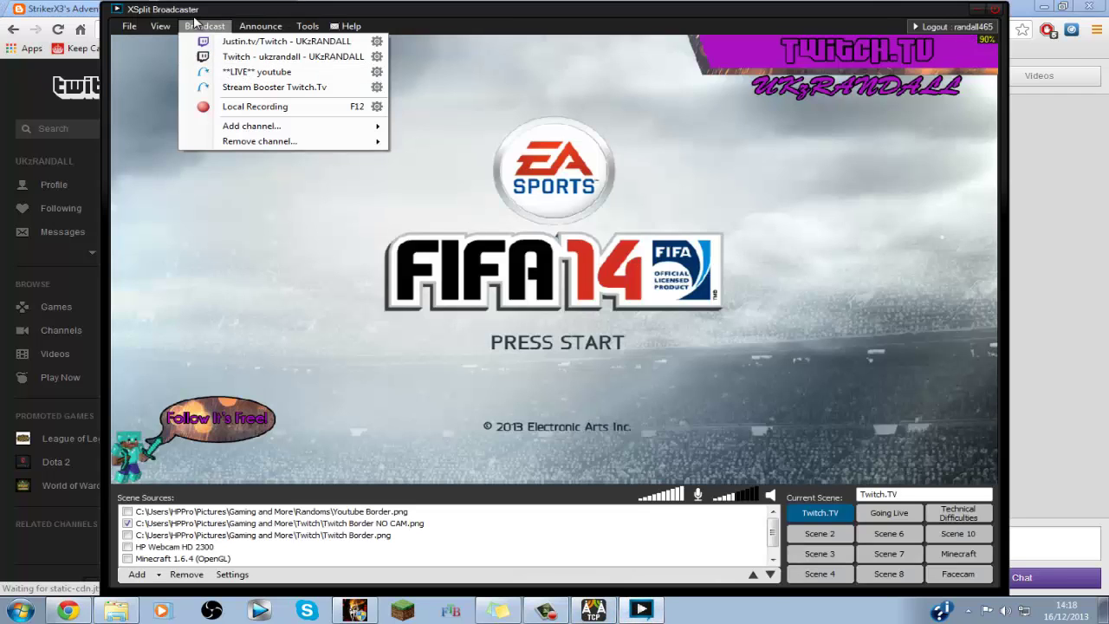
pyautogui.click(242, 87)
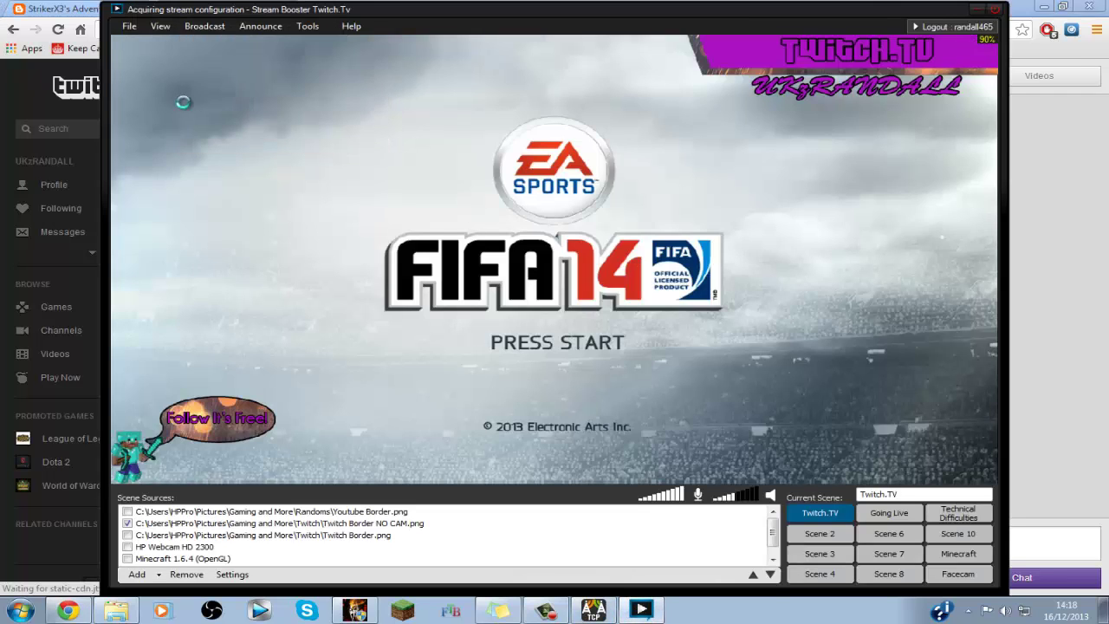
# Check the live video on the Twitch channel page in Chrome and the relayed connection's traffic in TCPRelay, and return to the channel page.
pyautogui.click(1024, 262)
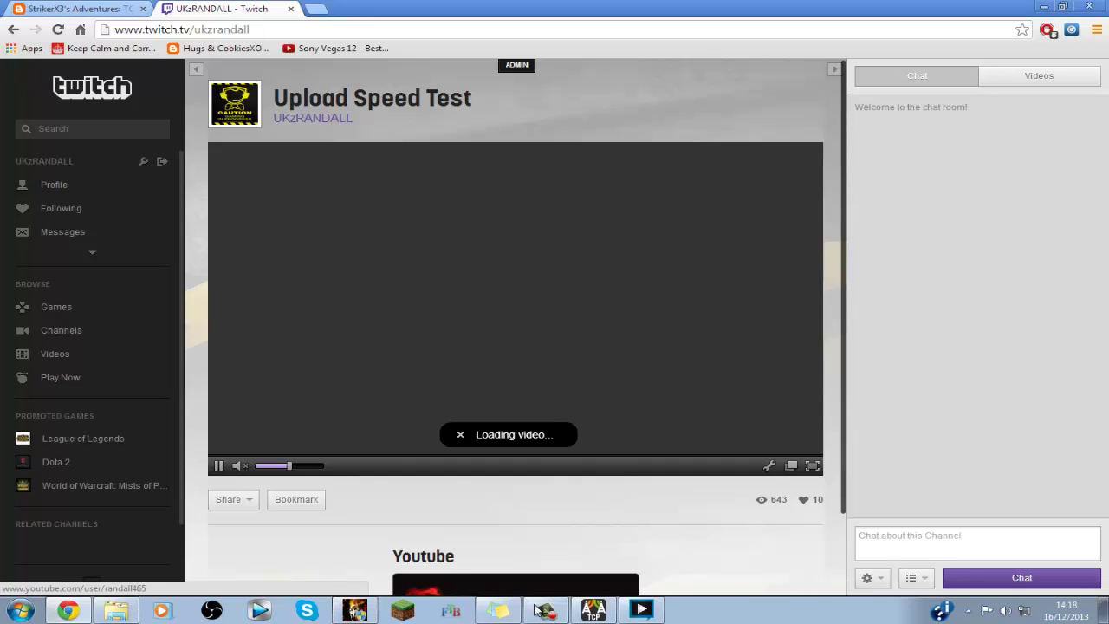
pyautogui.click(595, 611)
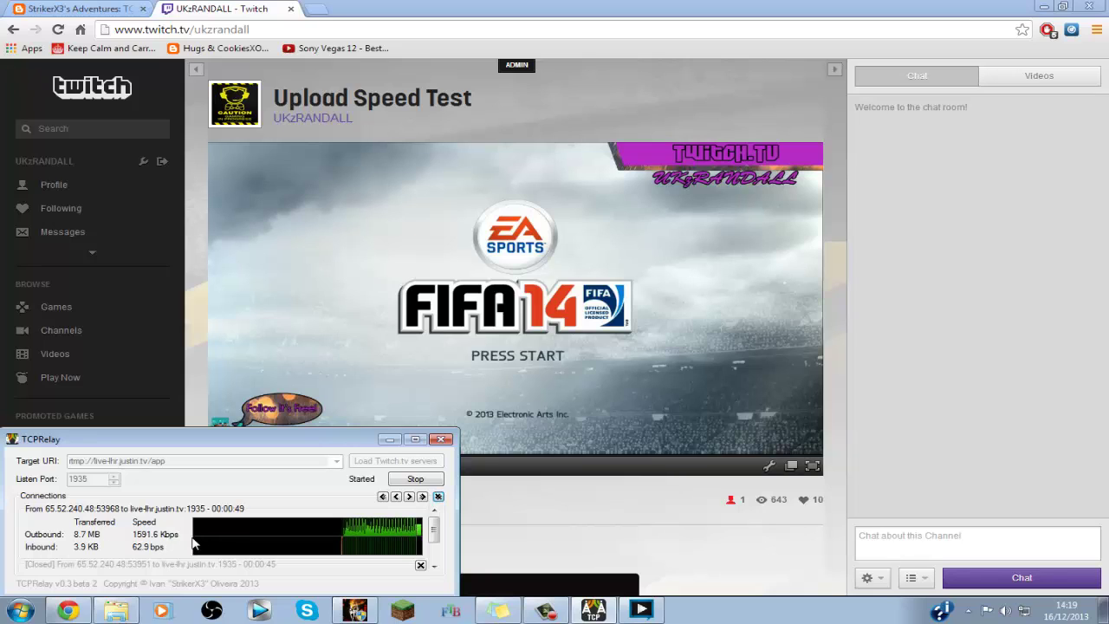
pyautogui.click(601, 494)
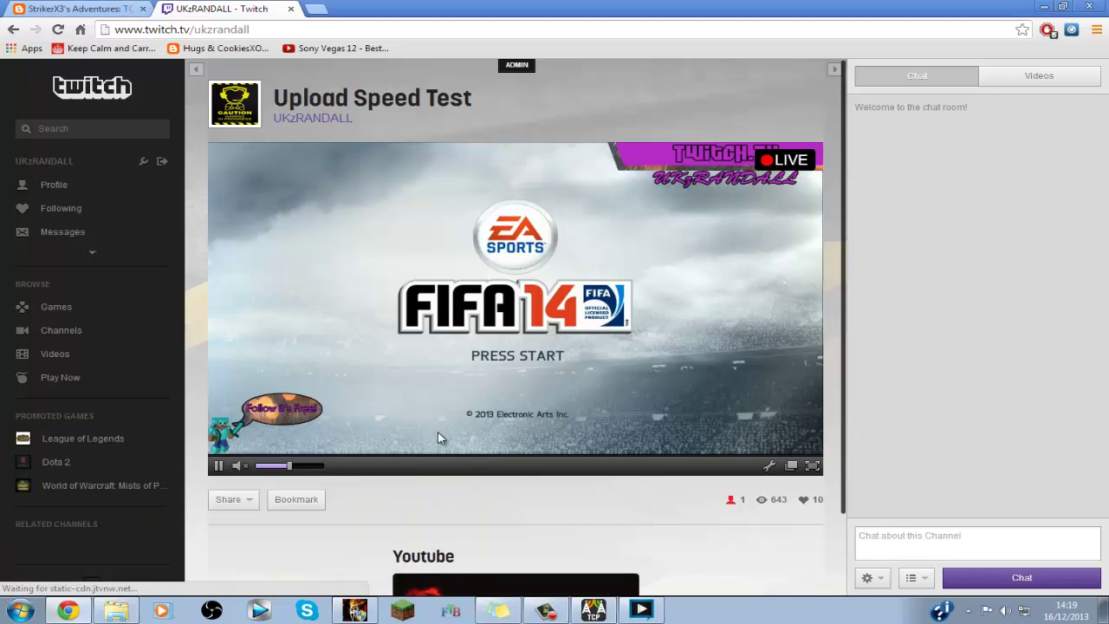